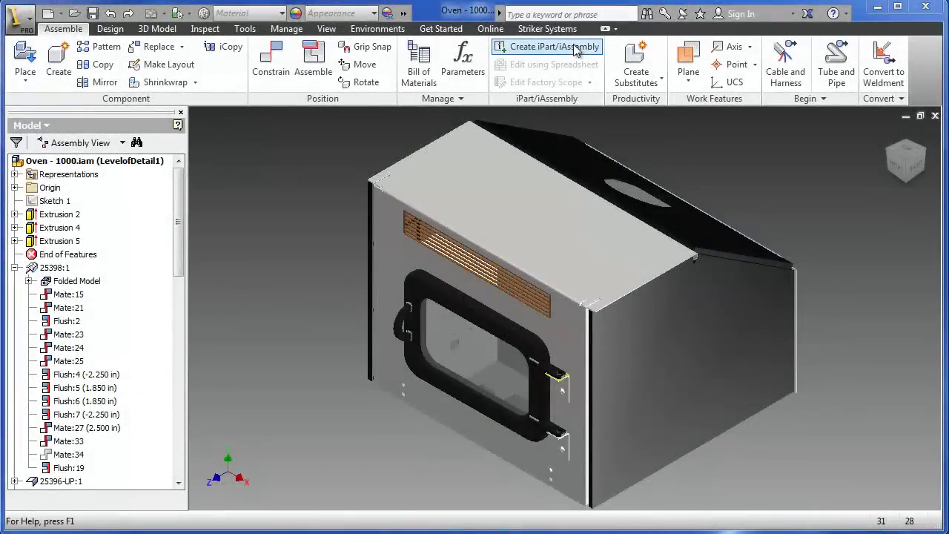
Show the Striker Systems add-in tools while the Oven - 1000 assembly is open.
left_click(562, 29)
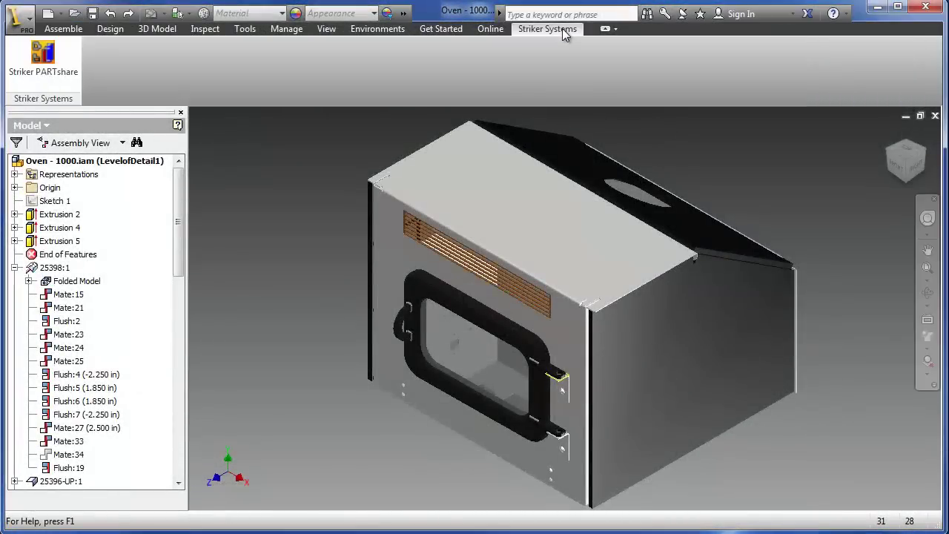
Open the PARTshare part library and preview parts 01A012 and CF-013107.
left_click(59, 62)
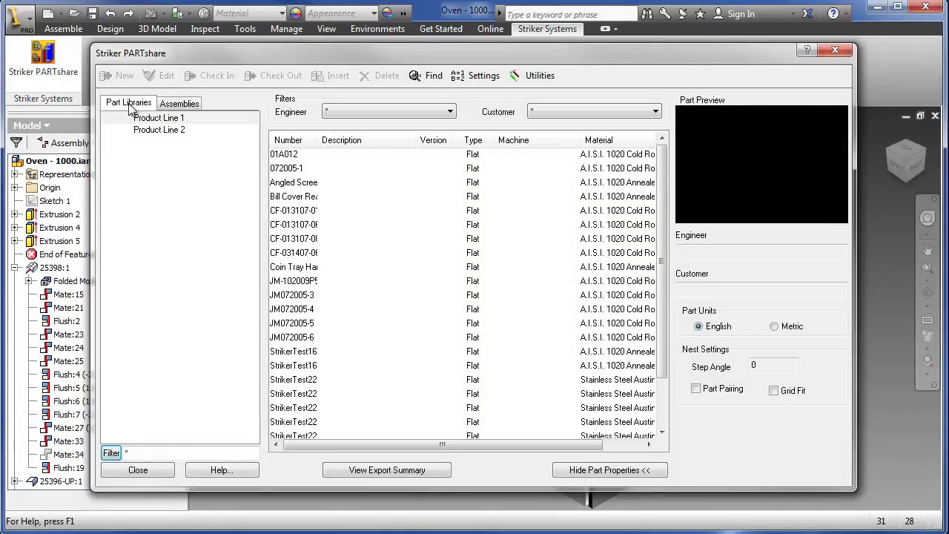
left_click(286, 155)
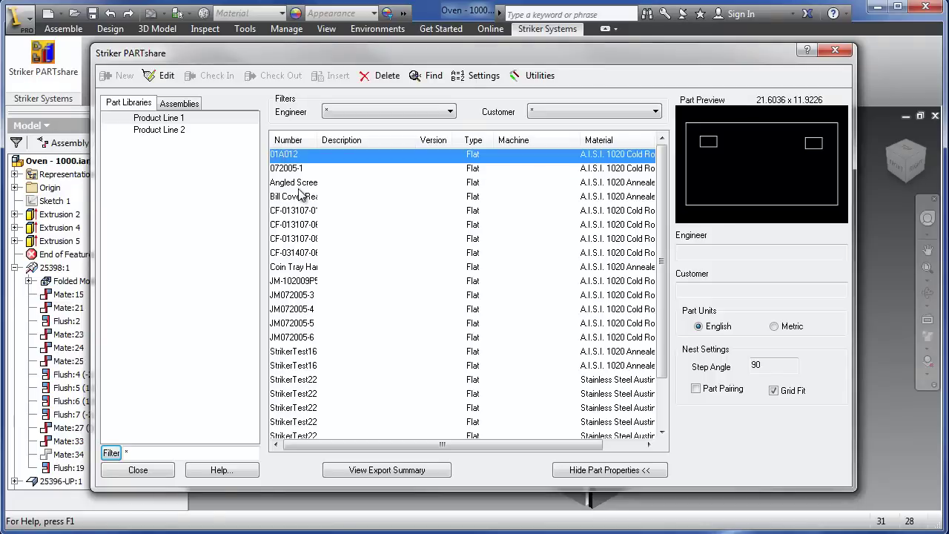
key("Down")
key("Down")
key("Down")
key("Down")
key("Down")
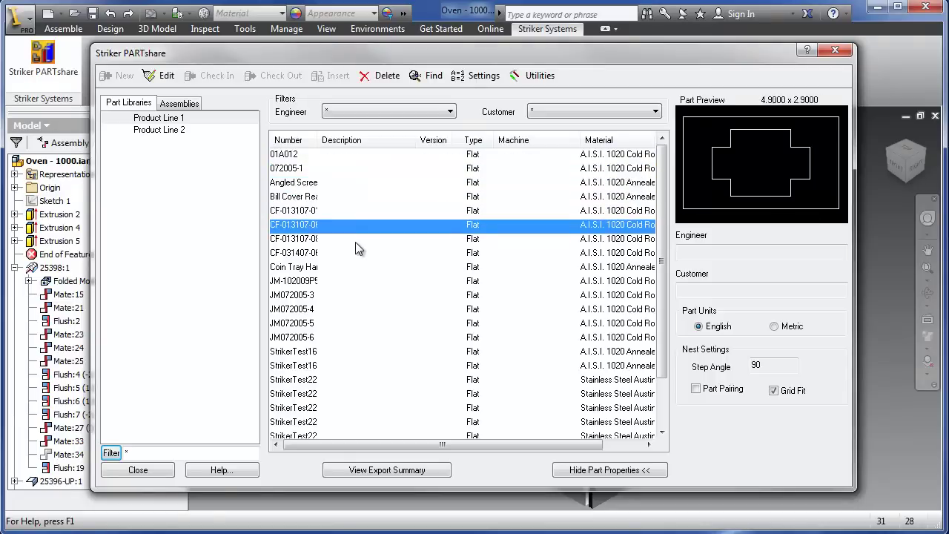
key("Down")
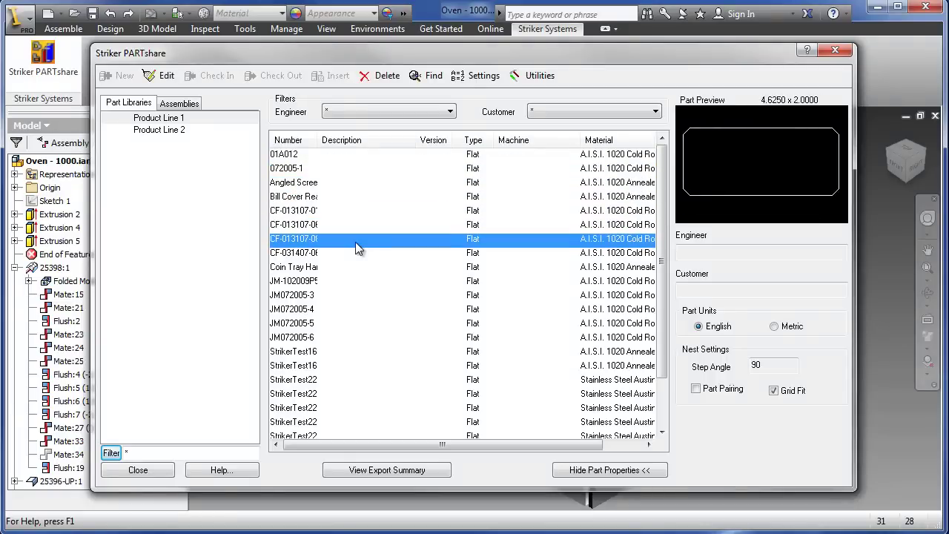
Browse the JM-072005-ASSY and PT Panel SFI assemblies' parts, then open PARTshare settings.
left_click(189, 105)
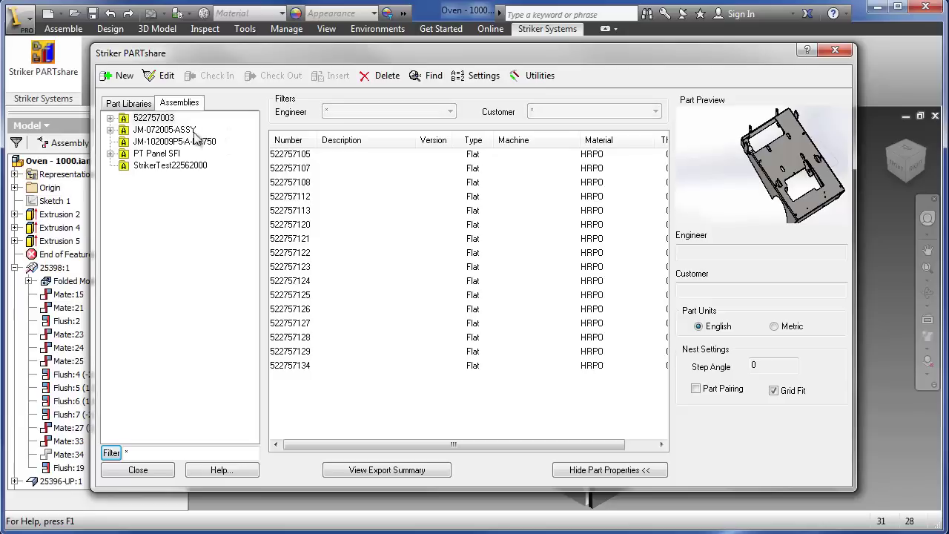
double_click(170, 131)
left_click(171, 153)
left_click(172, 166)
double_click(159, 189)
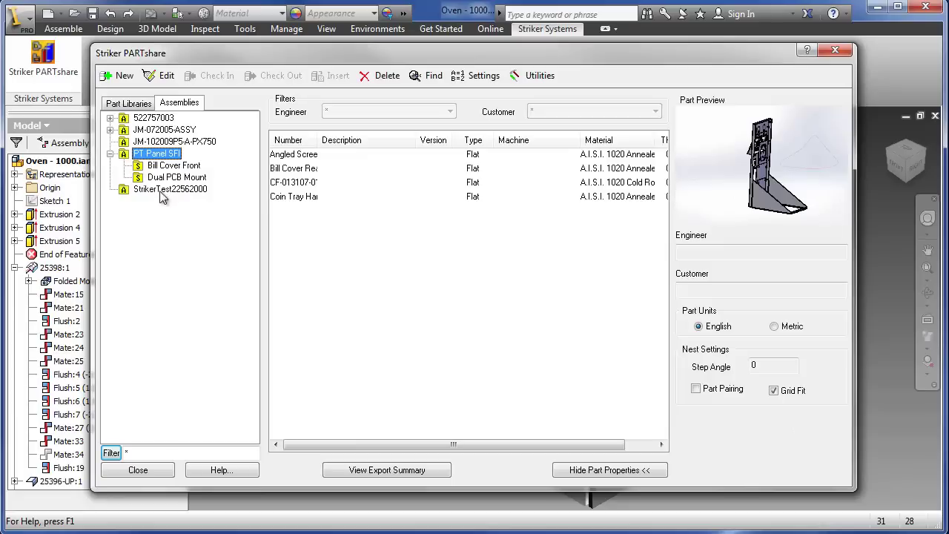
left_click(163, 190)
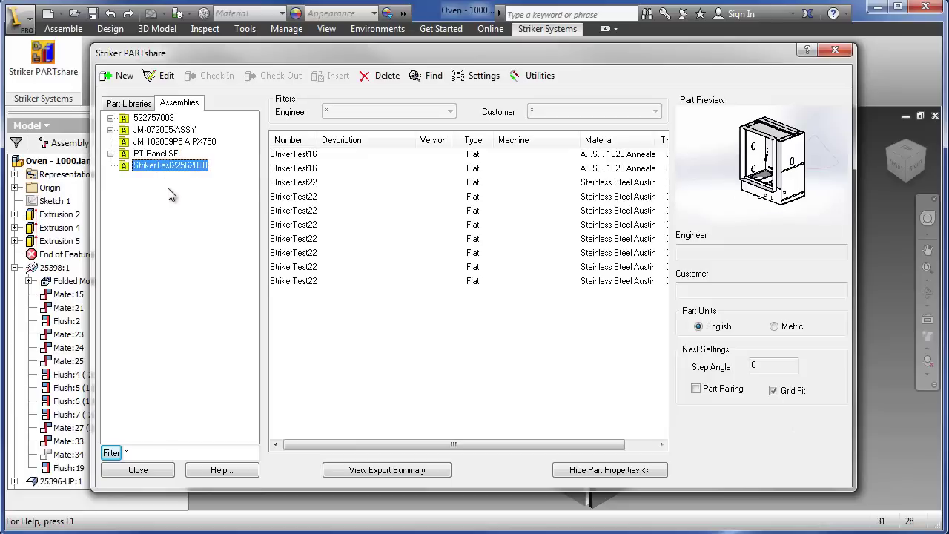
left_click(471, 75)
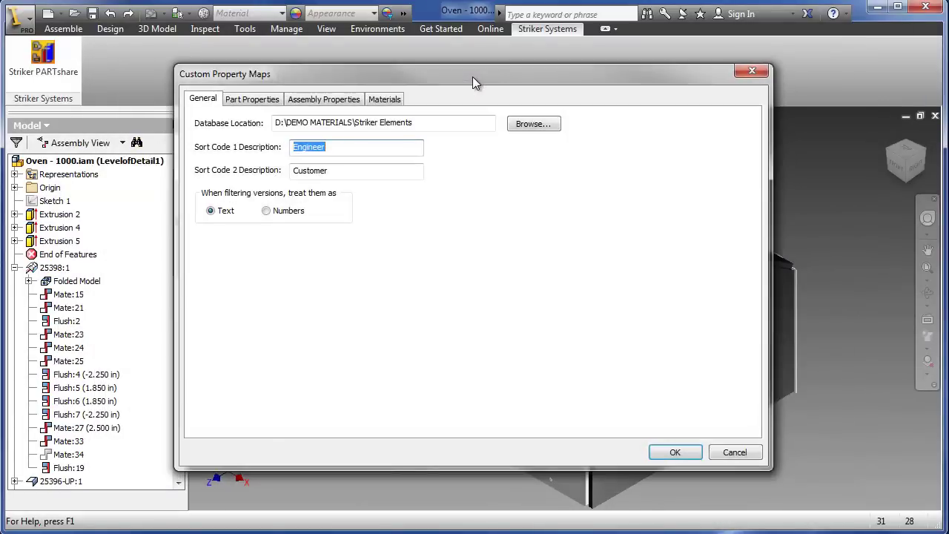
Review the part, assembly and material property mappings, then cancel without changes.
left_click(257, 100)
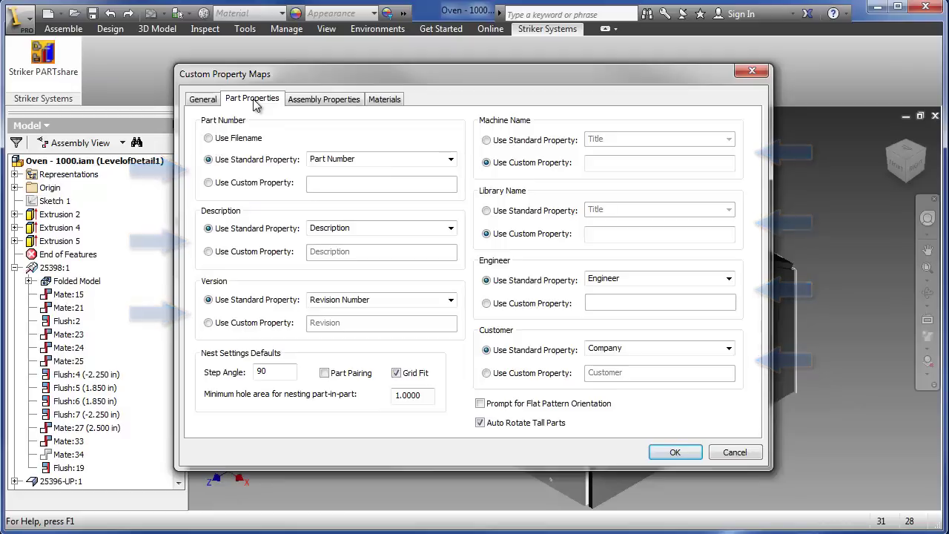
left_click(324, 105)
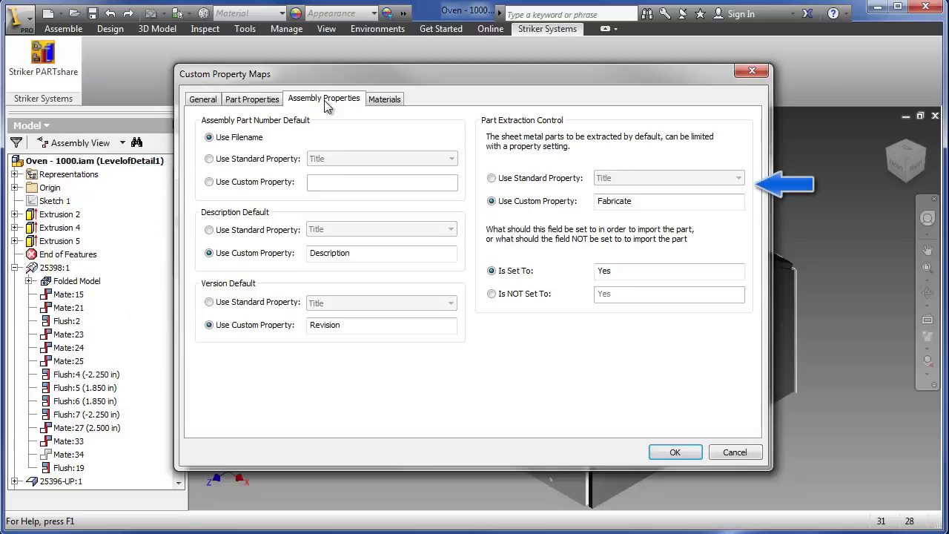
left_click(373, 105)
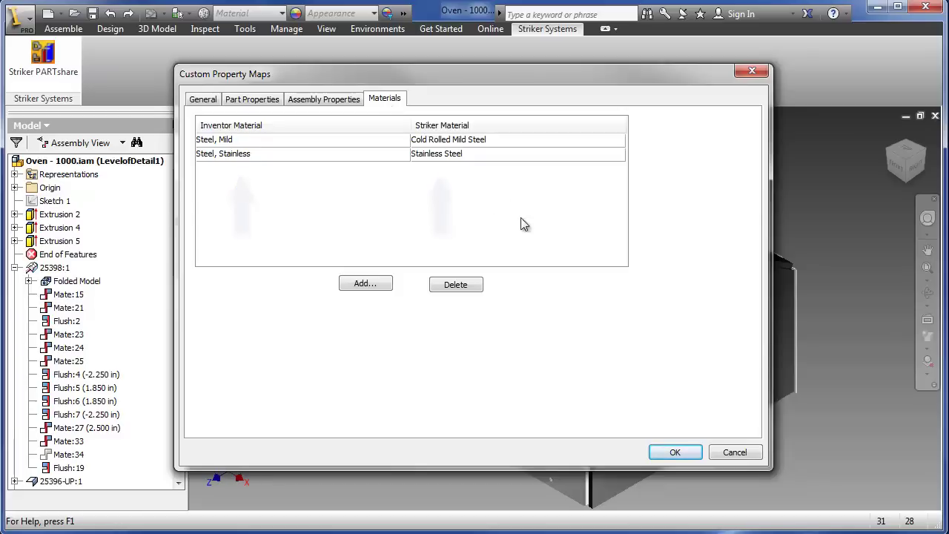
left_click(737, 453)
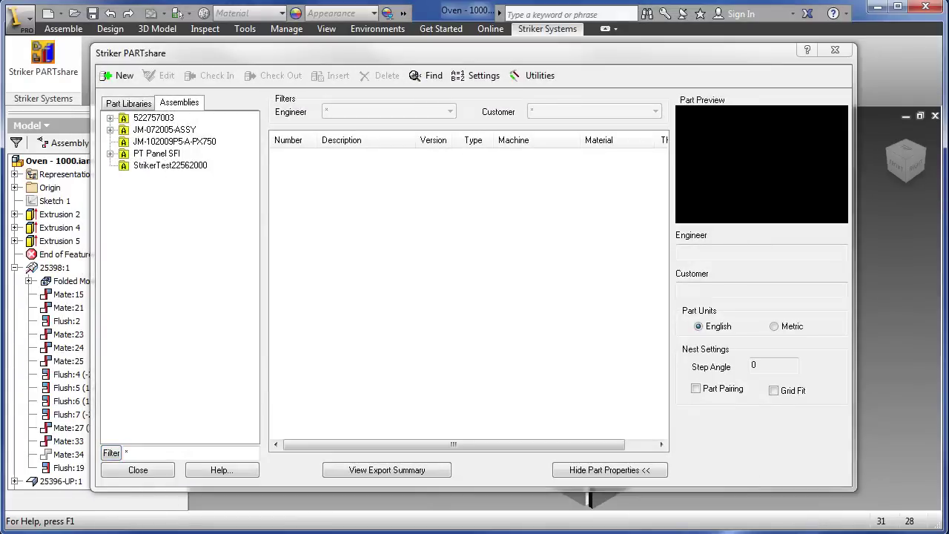
Extract Oven - 1000 into PARTshare and dismiss the 15 new / 11 non-sheet-metal summary.
left_click(124, 77)
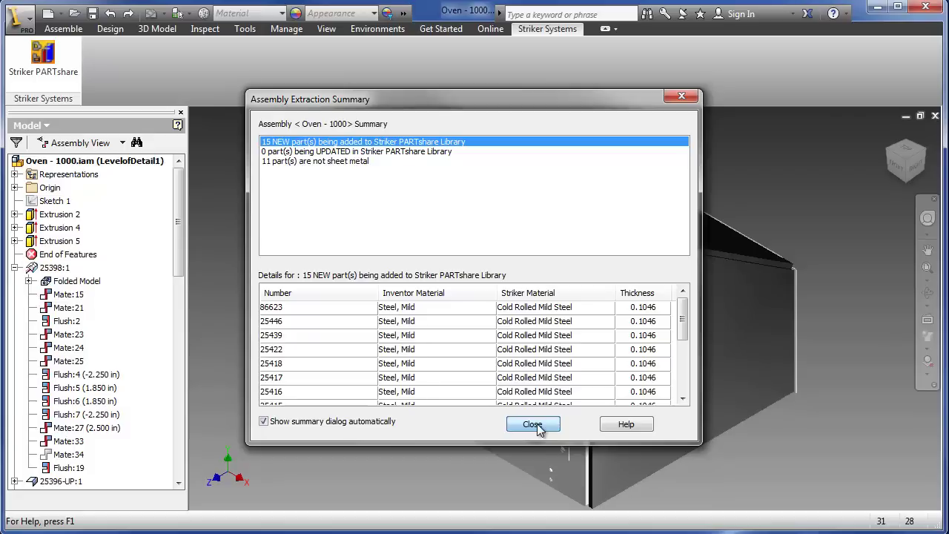
left_click(535, 426)
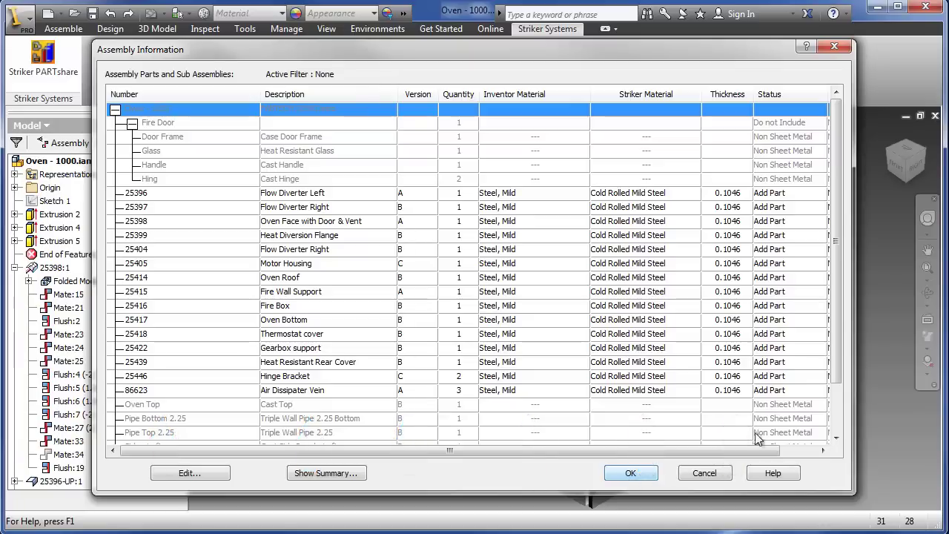
Set part 25396 Flow Diverter Left to Add Part and save the assembly to the library.
left_click(821, 195)
left_click(822, 198)
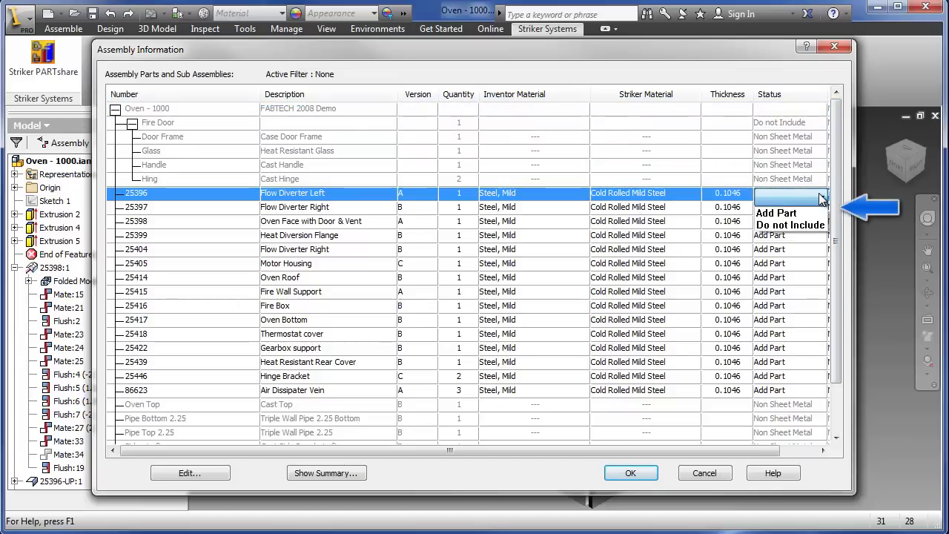
left_click(808, 213)
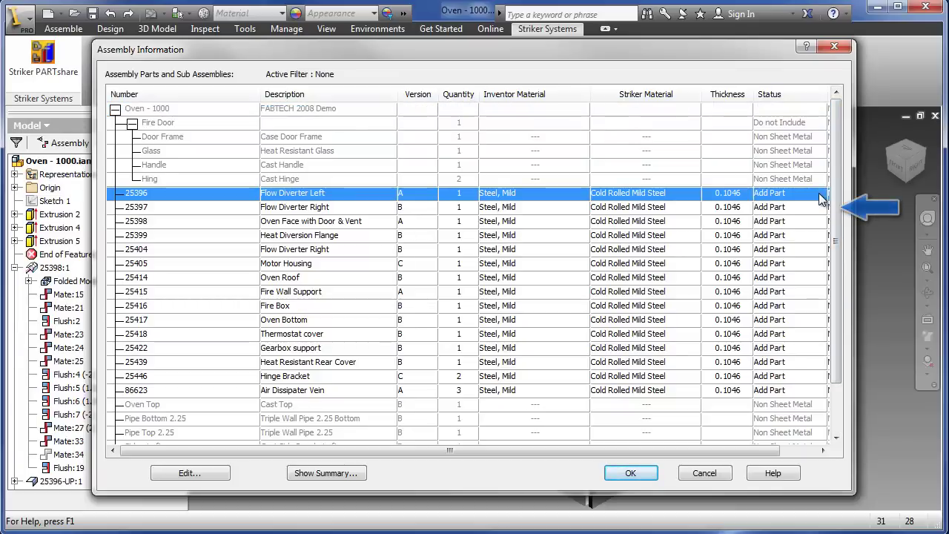
left_click(656, 477)
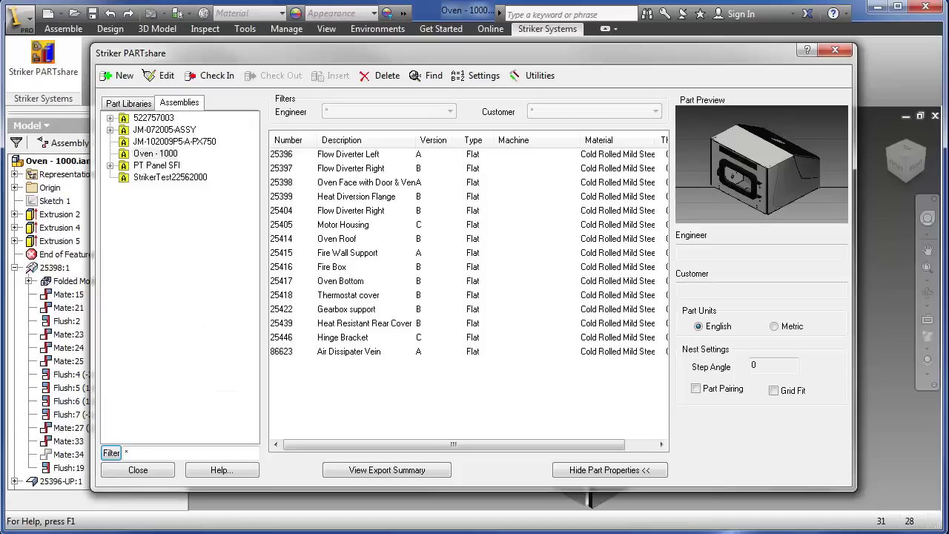
left_click(169, 155)
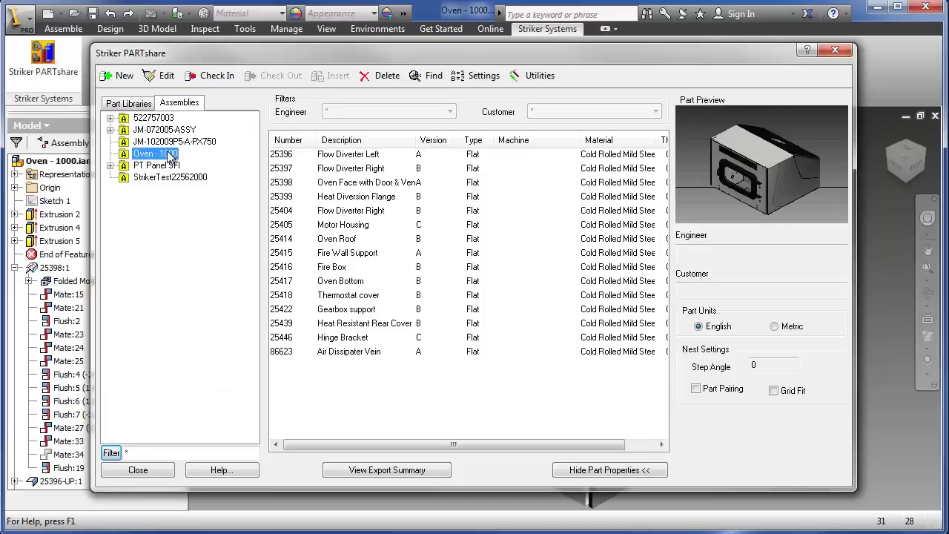
left_click(362, 197)
left_click(372, 212)
left_click(372, 241)
left_click(380, 255)
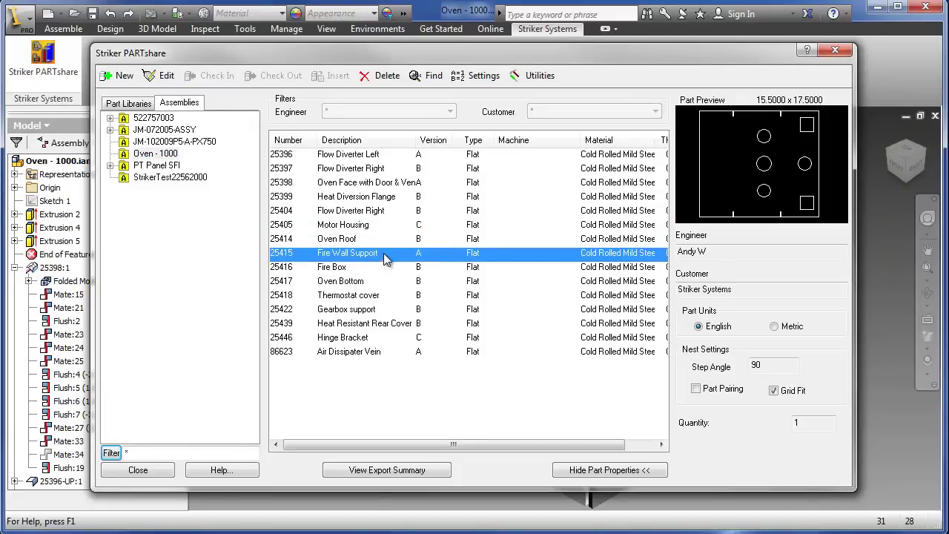
double_click(375, 255)
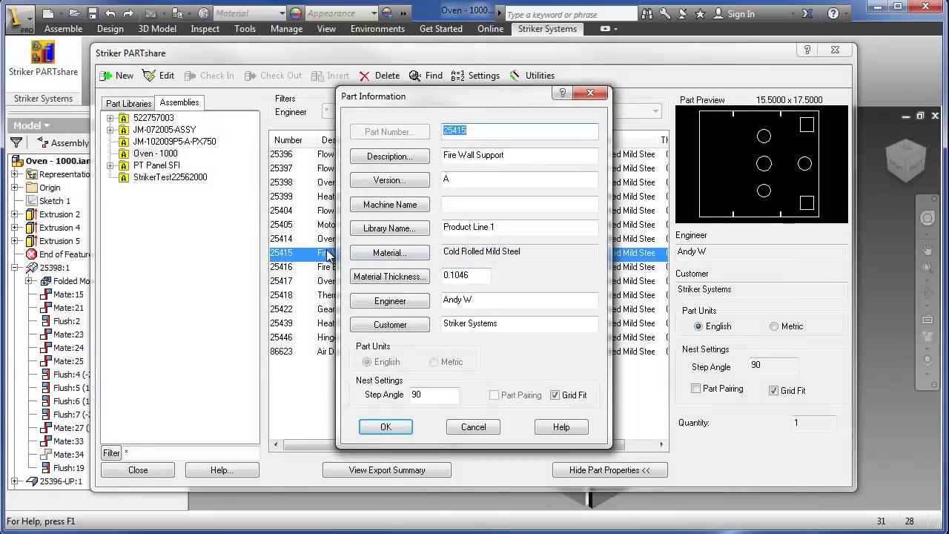
left_click(473, 428)
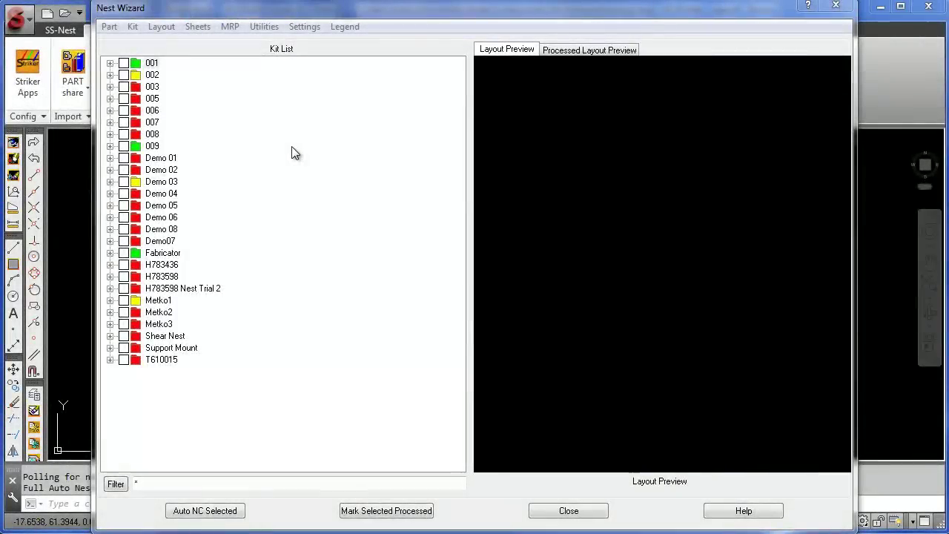
Create a new kit named Demo 09 from the Kit List.
right_click(291, 146)
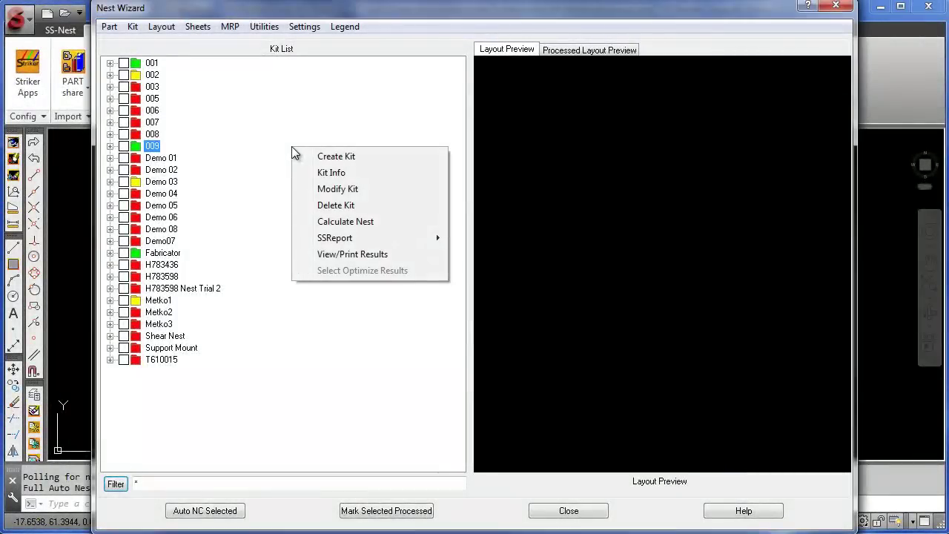
left_click(335, 156)
type("Demo 0")
key("Return")
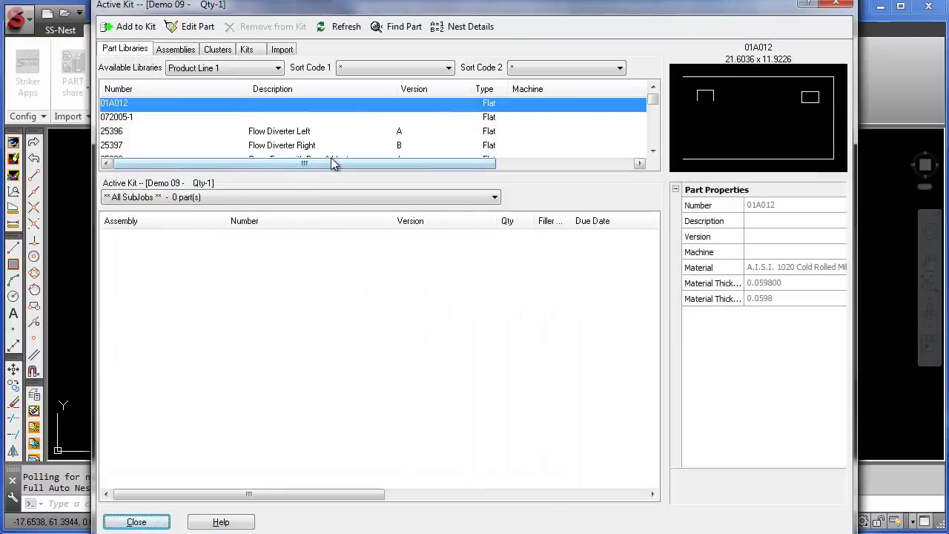
Preview parts 25396 and 25397, then the JM-072005-ASSY, JM-102009P5-A-PX750 and Oven - 1000 assemblies.
left_click(290, 136)
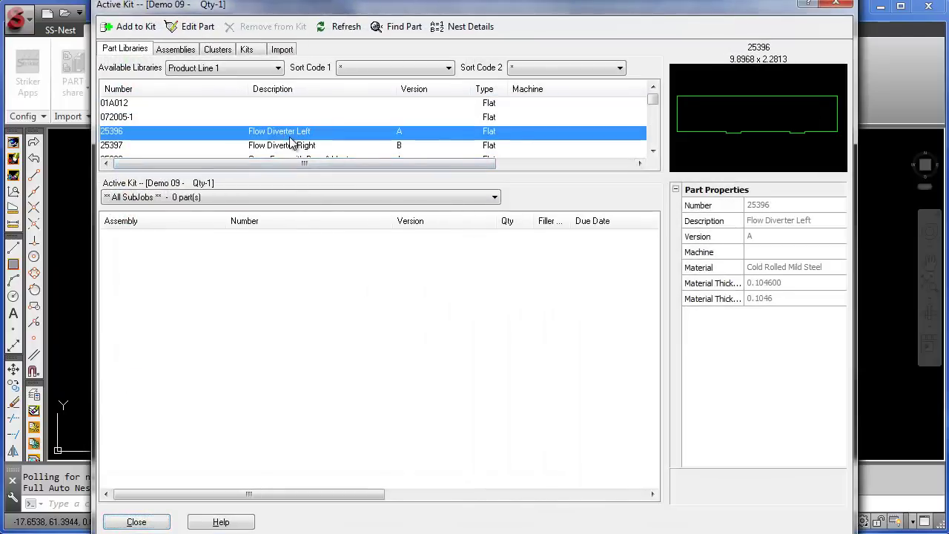
left_click(291, 147)
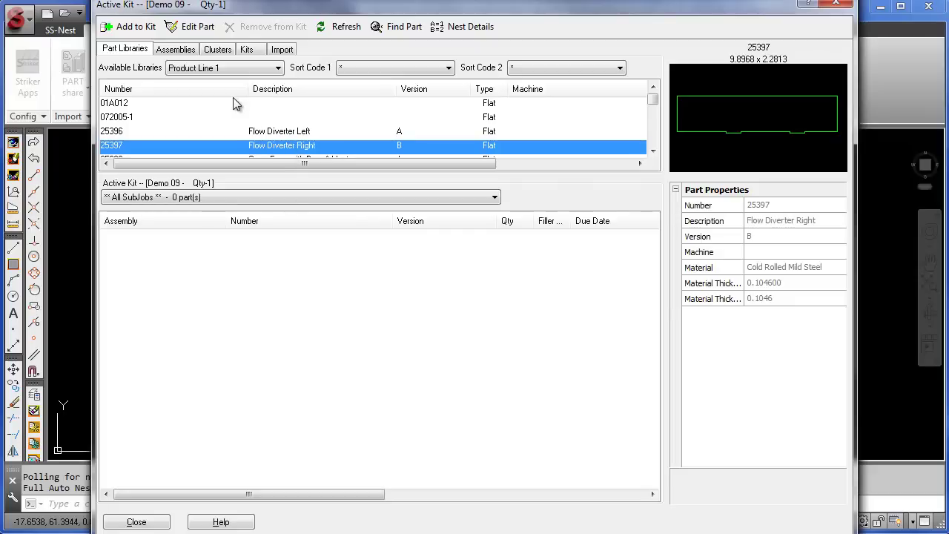
left_click(177, 49)
left_click(179, 104)
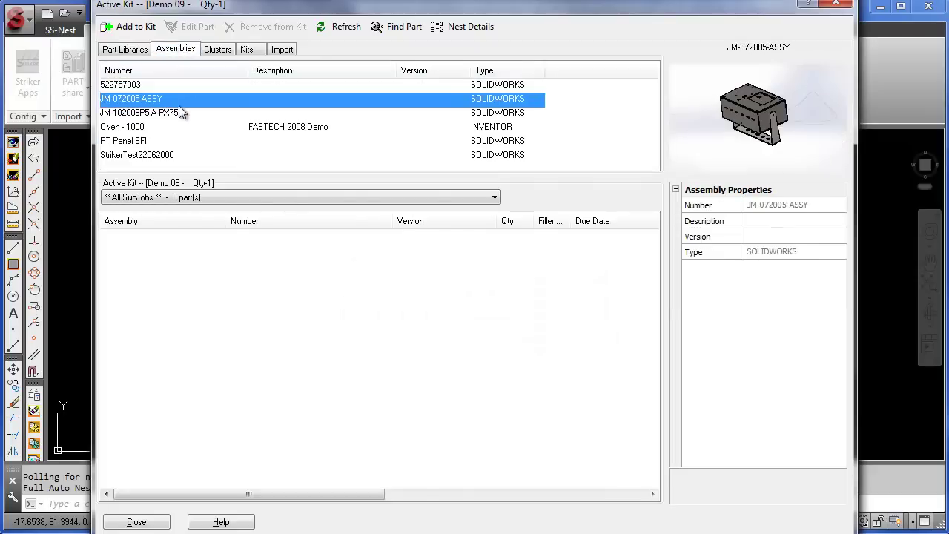
left_click(184, 113)
left_click(189, 127)
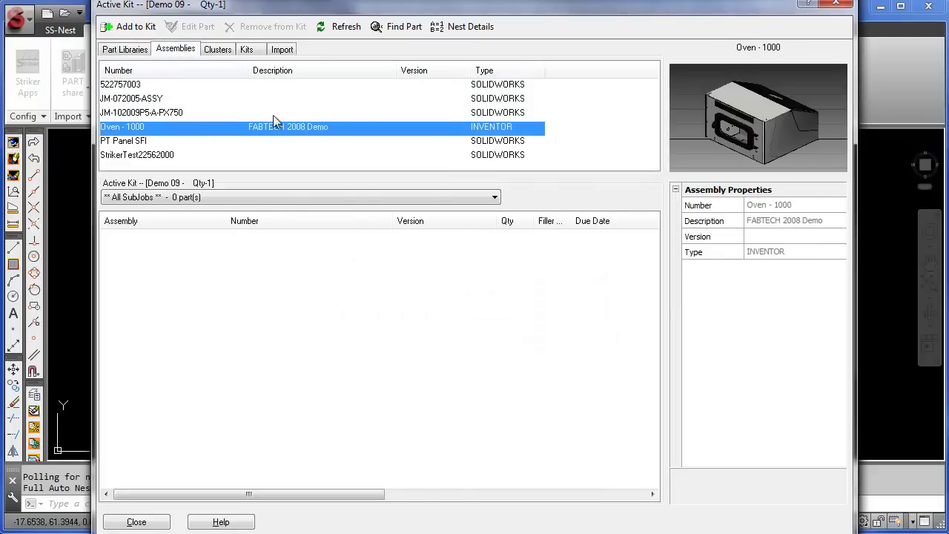
Check the kit import options, then begin adding Oven - 1000 to the kit.
left_click(290, 52)
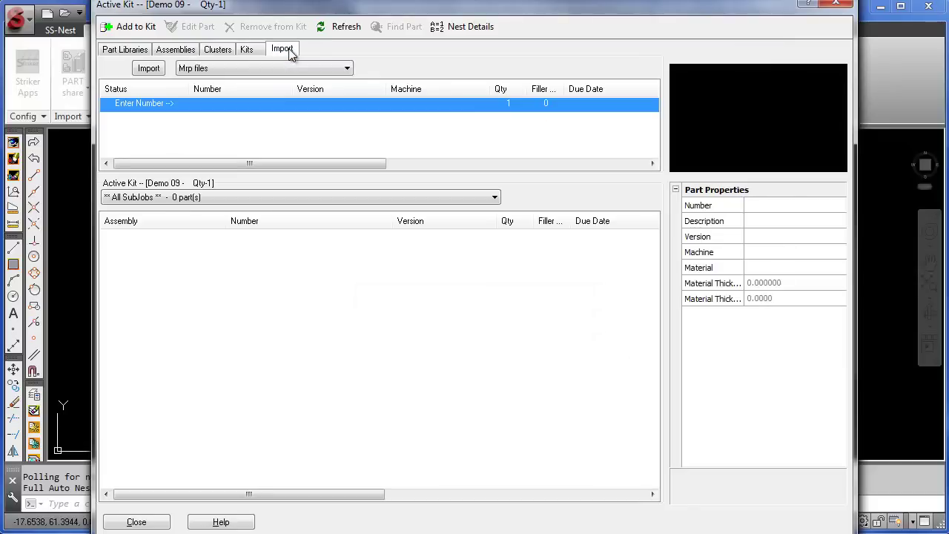
left_click(189, 56)
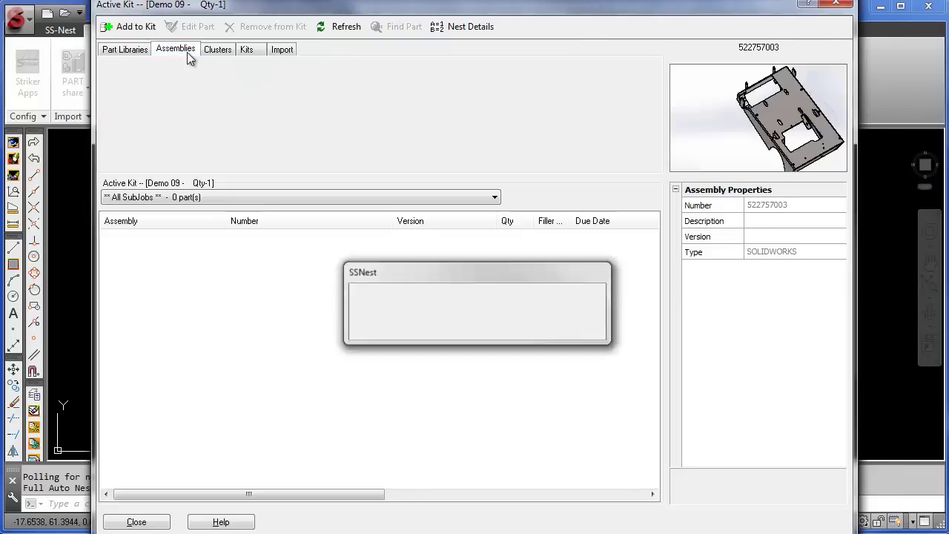
left_click(155, 131)
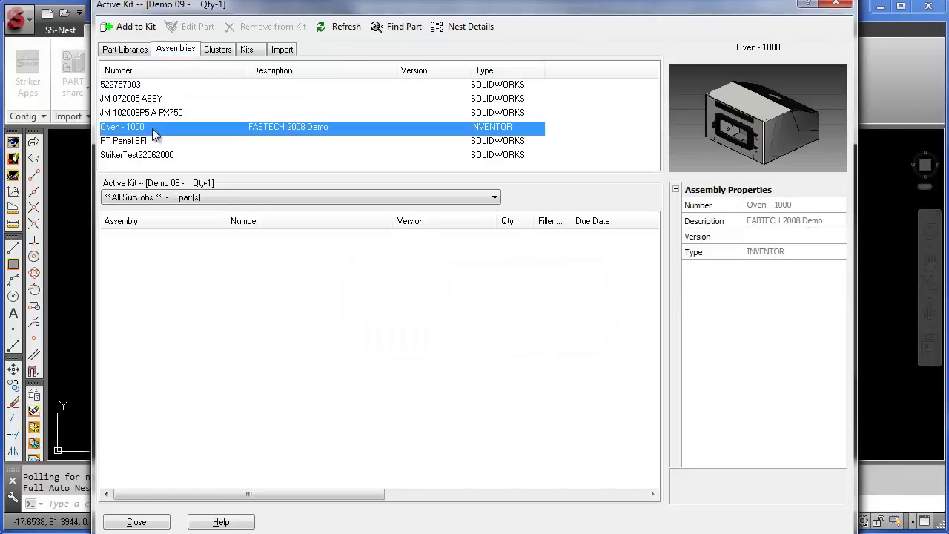
double_click(152, 128)
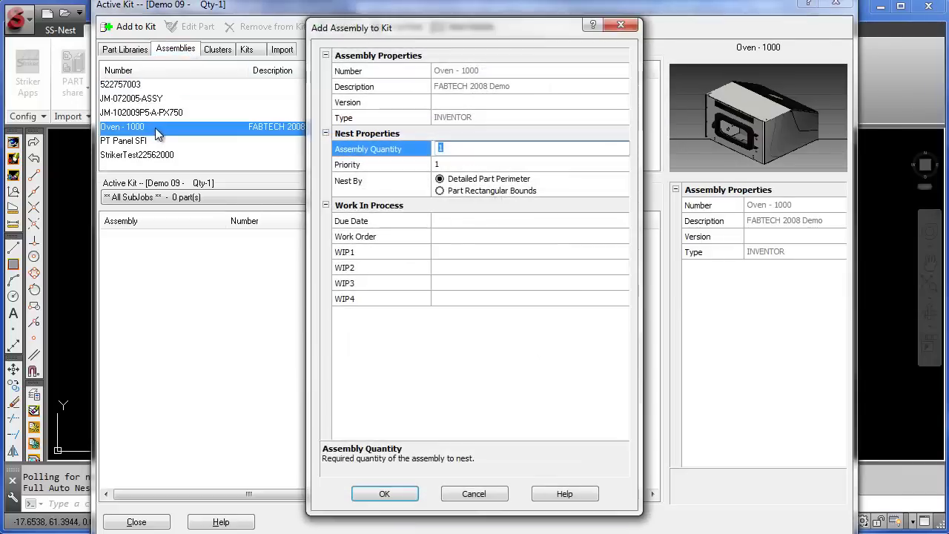
Add Oven - 1000 at quantity 30, inspect parts 25398, 25405, 25416 and 25418, then close.
type("30")
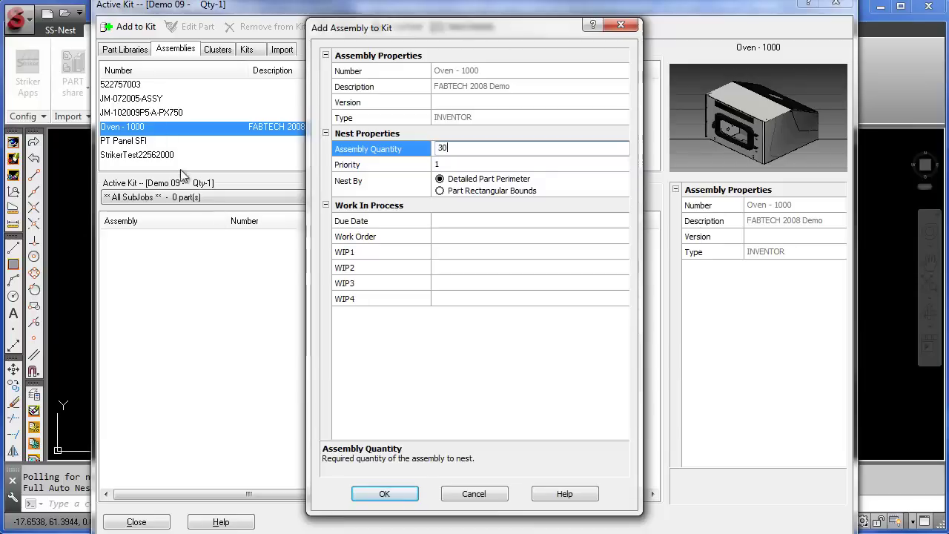
left_click(377, 495)
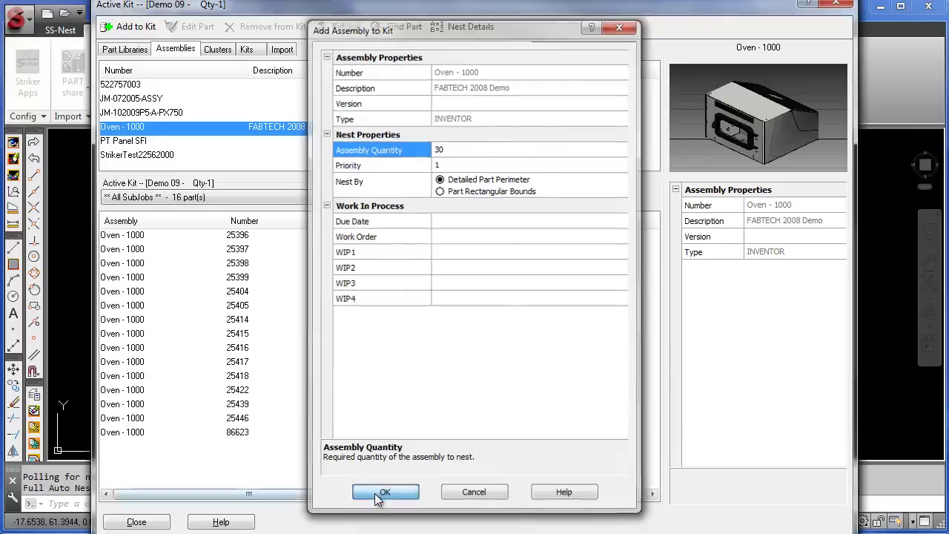
left_click(237, 268)
left_click(240, 307)
left_click(247, 347)
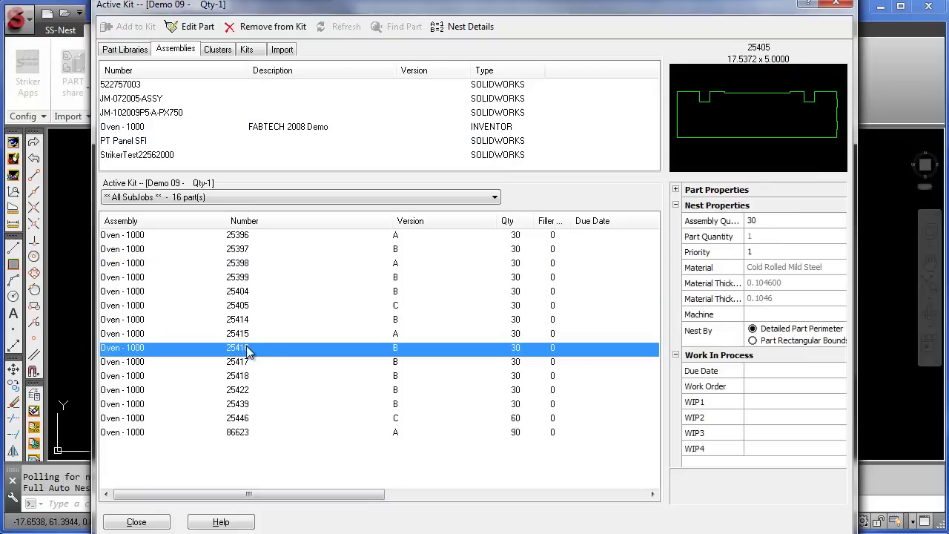
left_click(252, 378)
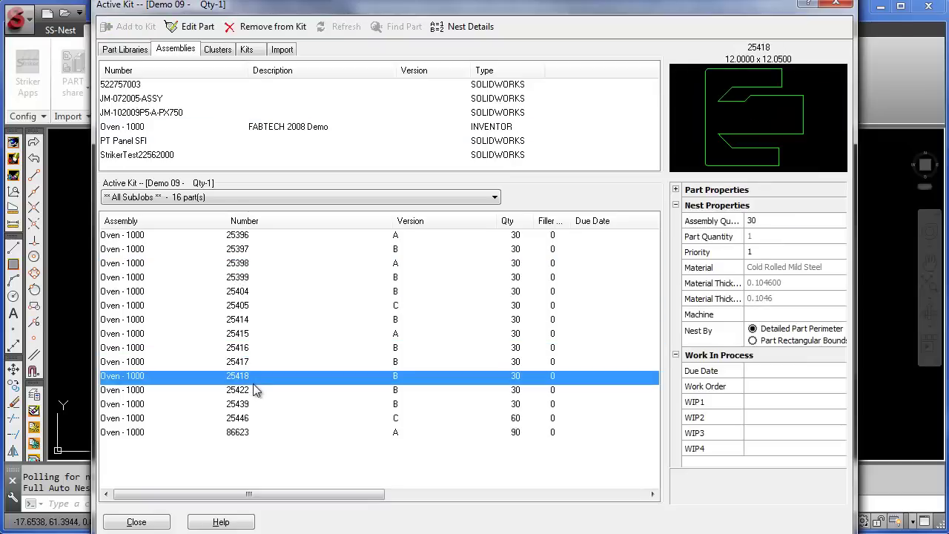
left_click(141, 522)
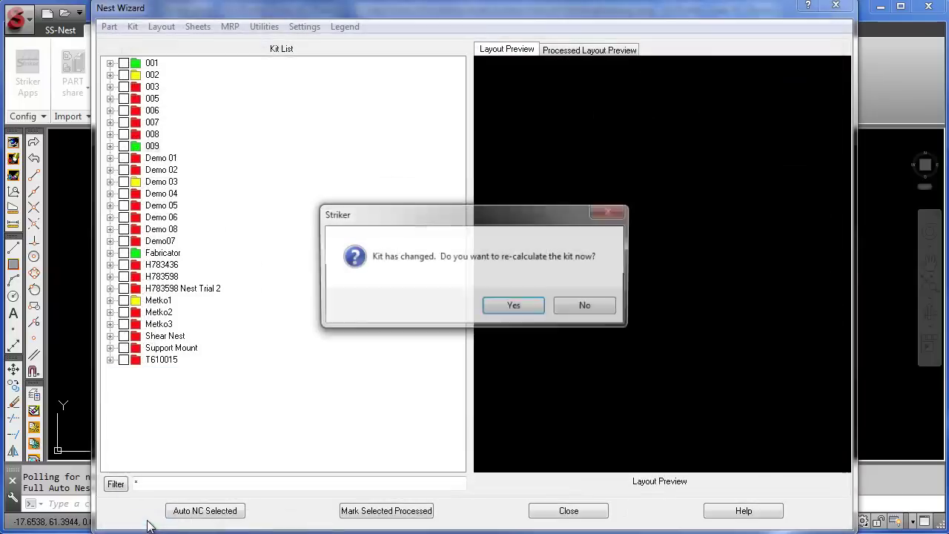
Recalculate the Demo 09 nest and preview layouts Layout1-3 and Layout3-1.
left_click(496, 308)
left_click(395, 375)
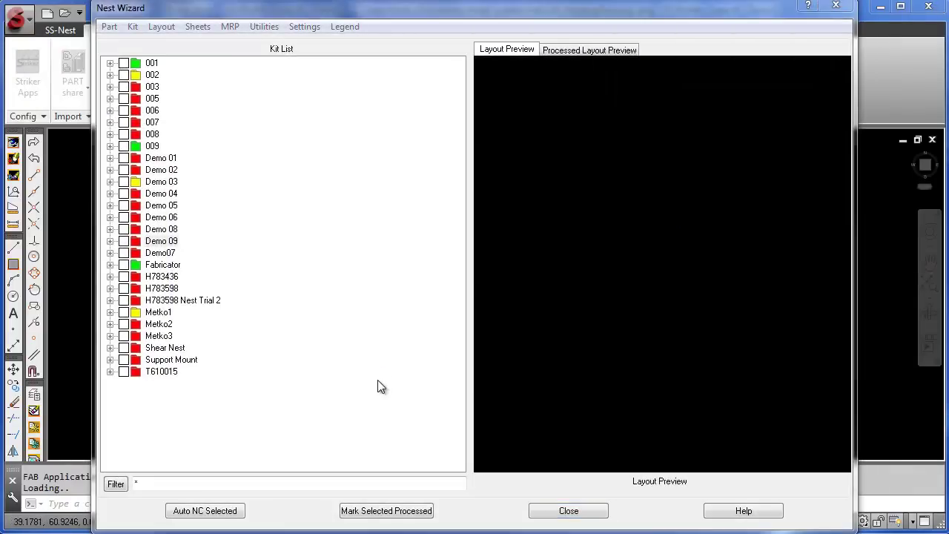
left_click(110, 242)
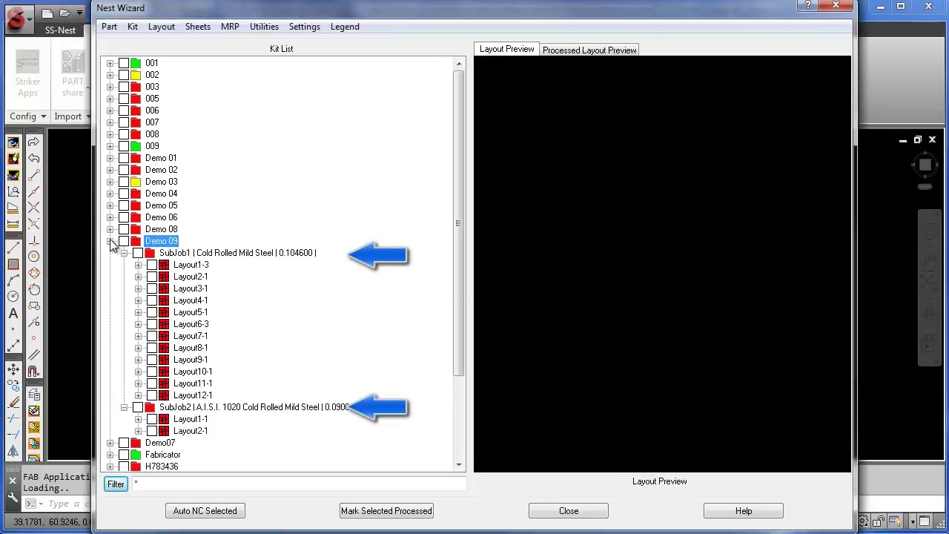
left_click(190, 266)
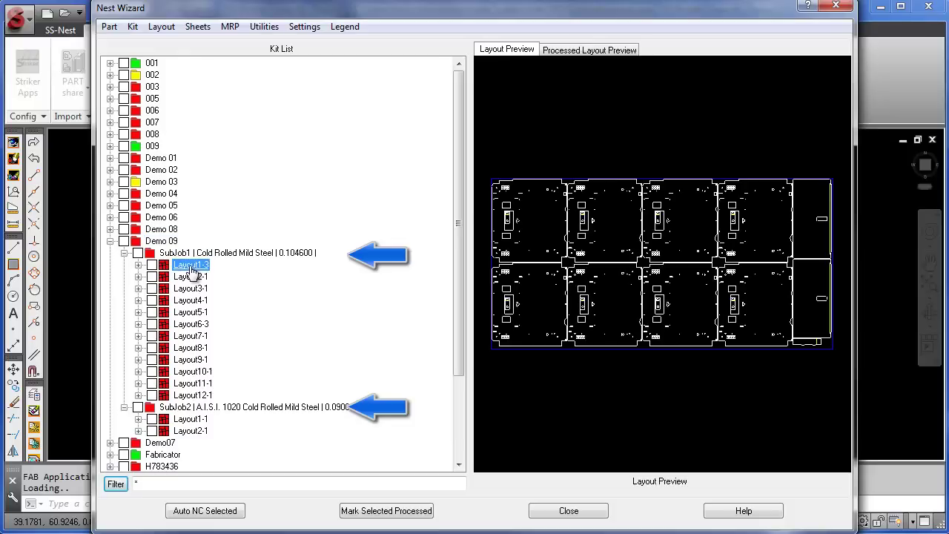
left_click(198, 289)
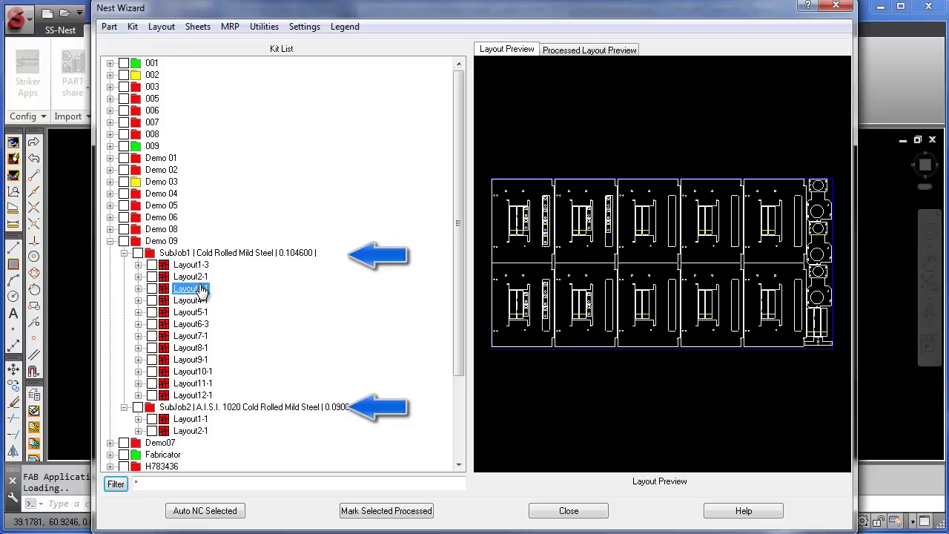